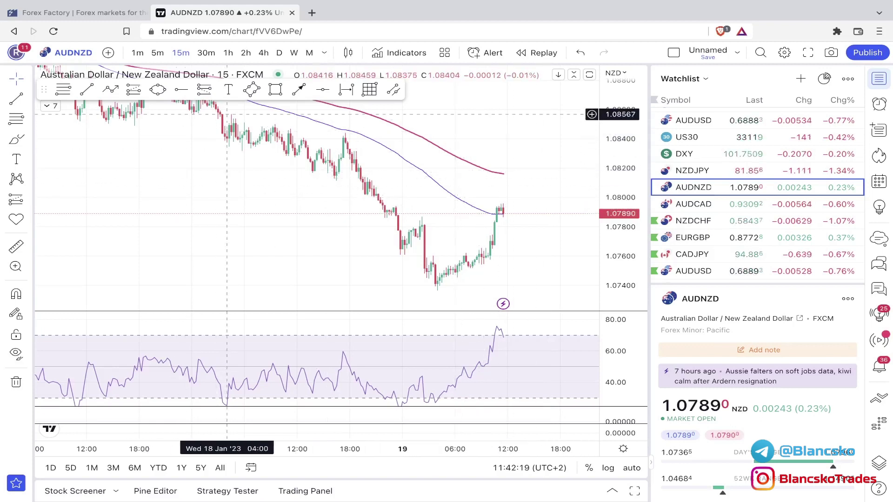
Search the indicator library for "ema" and close it without adding anything.
left_click(400, 52)
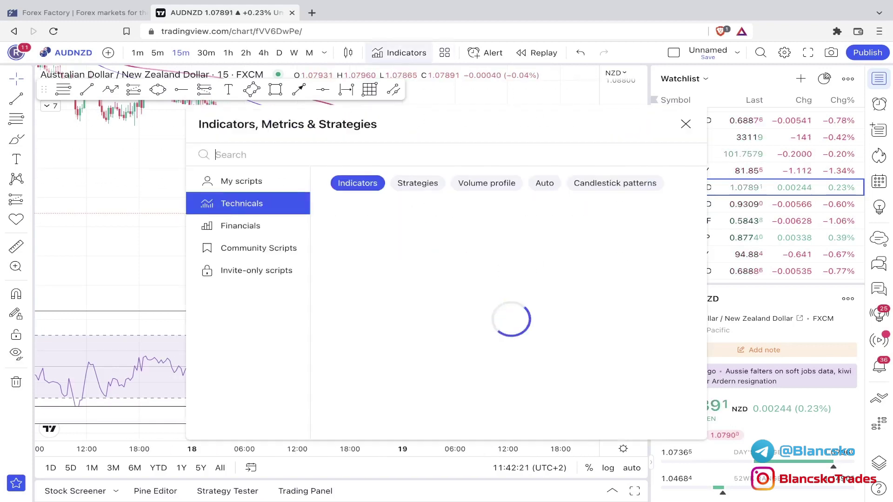
type("ema")
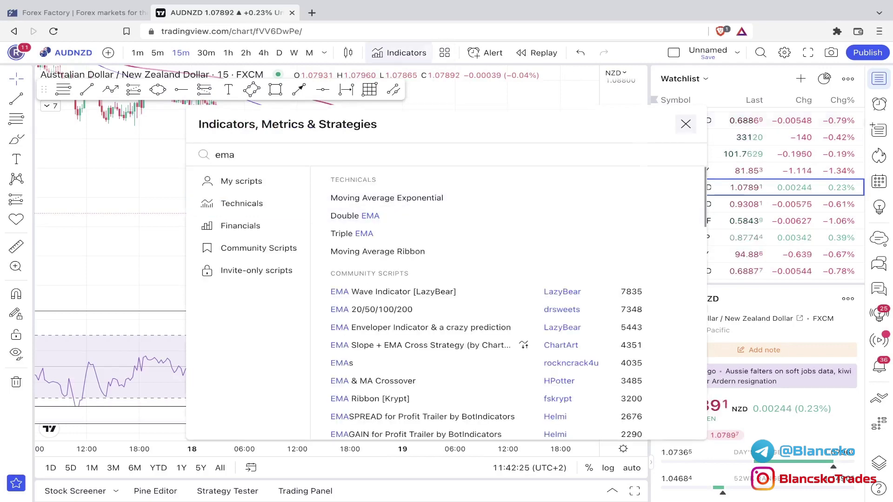
key("Escape")
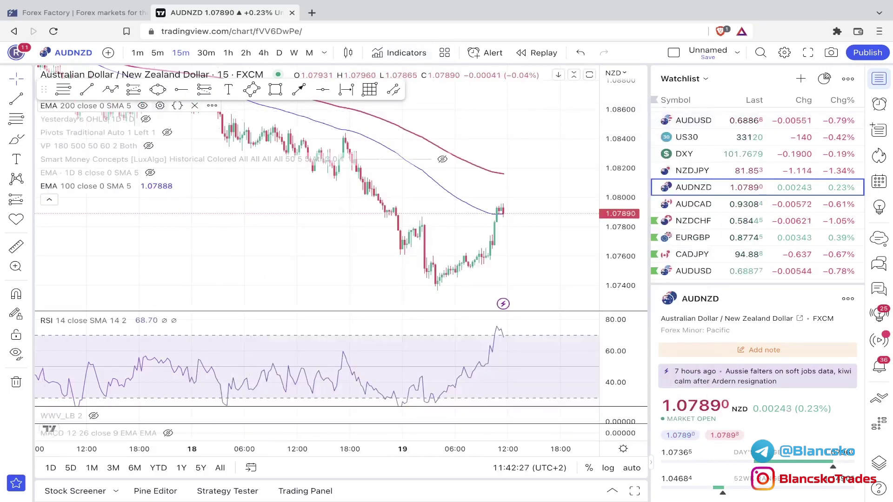
Review the input settings of the 200-length EMA and the 100-length EMA on the chart.
left_click(159, 106)
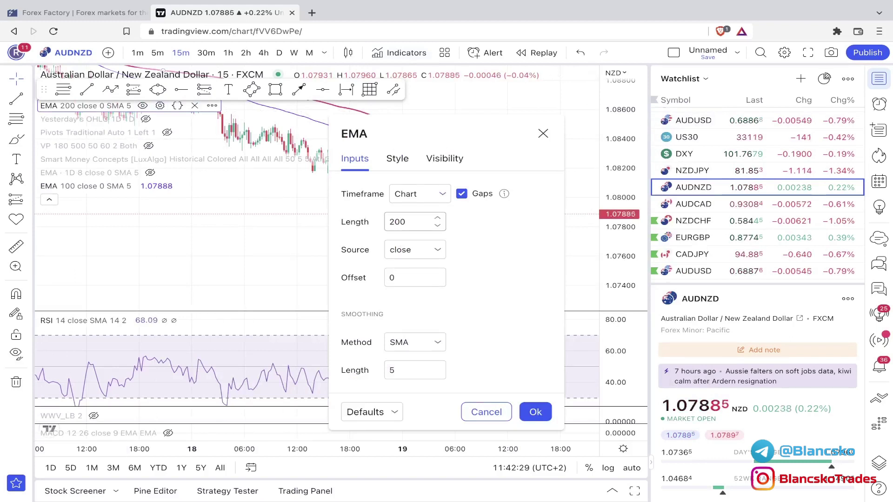
left_click(535, 412)
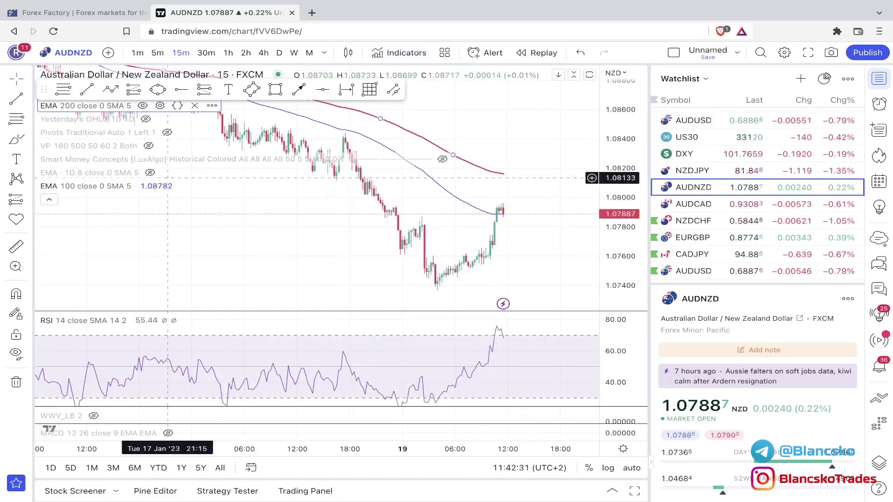
left_click(159, 185)
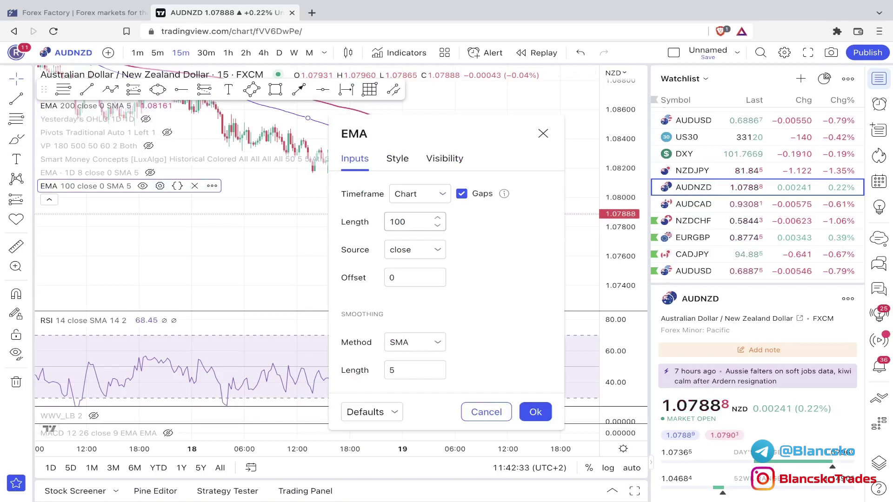
left_click(535, 412)
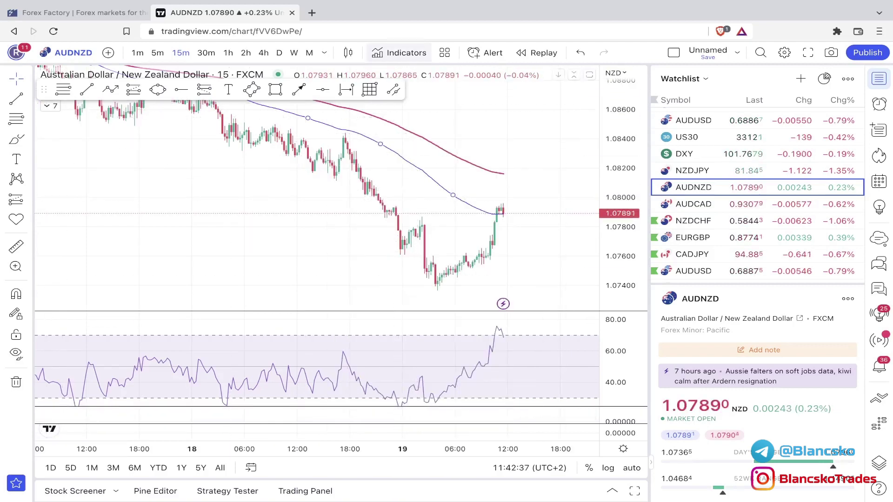
Search the indicator library for "rsi" and close it without adding anything.
left_click(400, 53)
type("rsi")
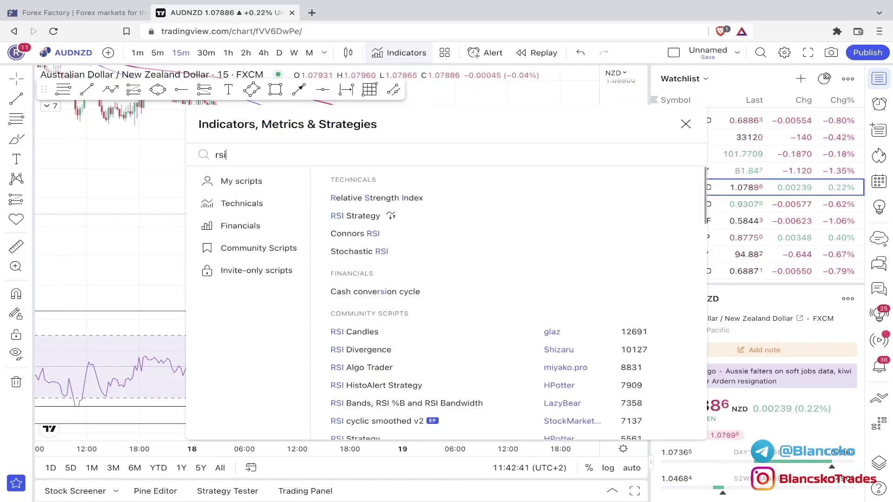
left_click(686, 123)
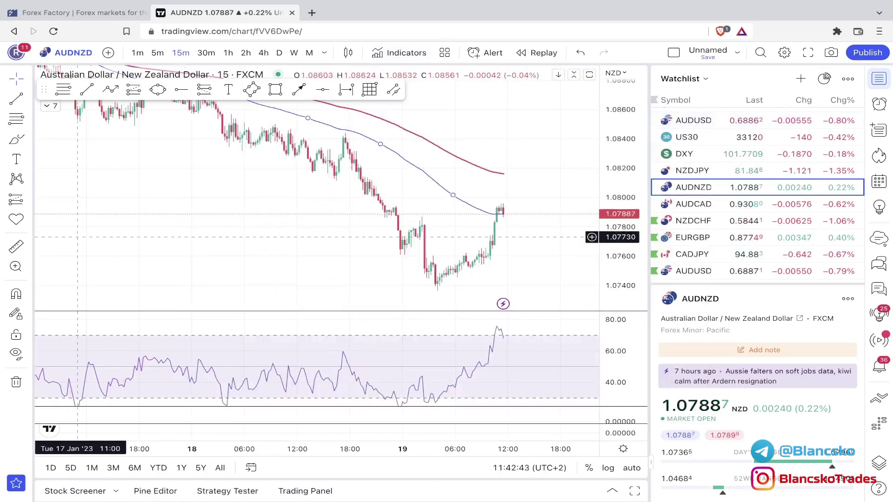
Expand the chart's indicator legend and review the style settings of the RSI.
left_click(47, 106)
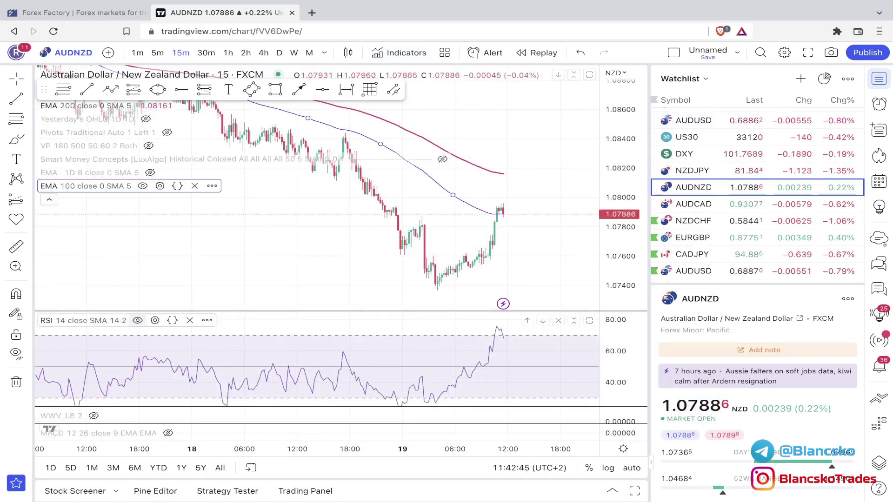
left_click(155, 320)
left_click(397, 140)
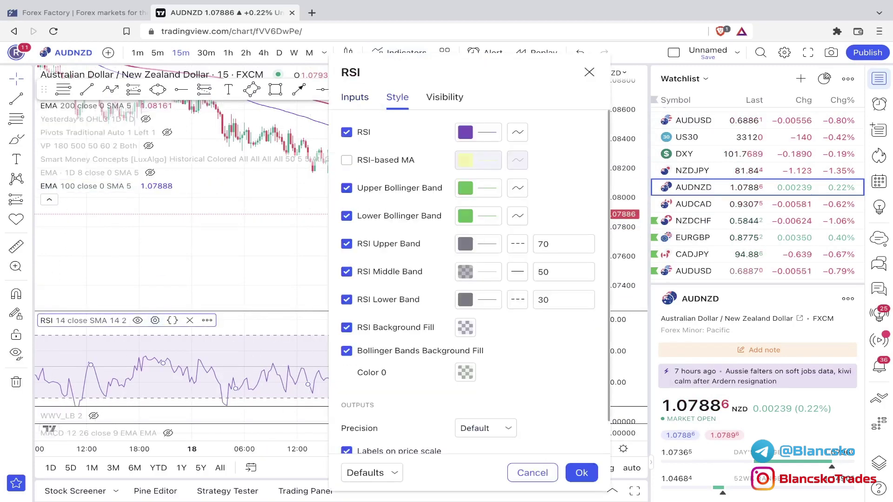
left_click(579, 472)
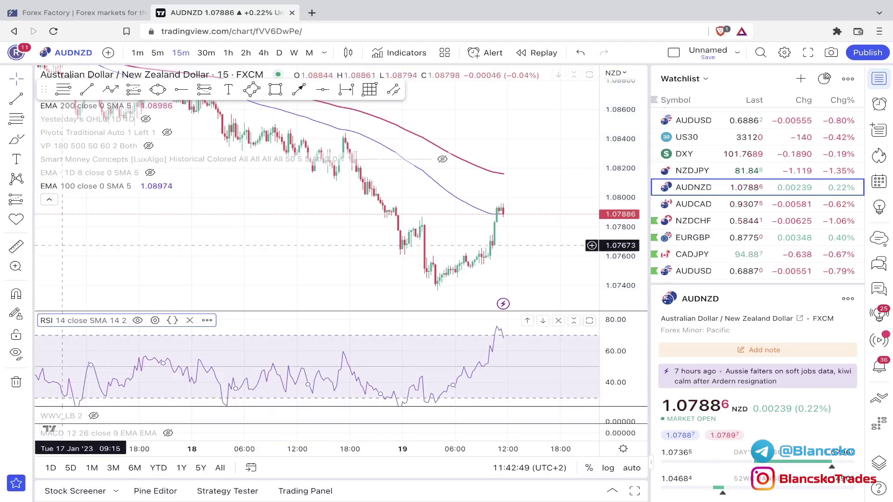
Maximize the price pane to view the candles and EMAs alone, and restore the indicator panes.
double_click(175, 219)
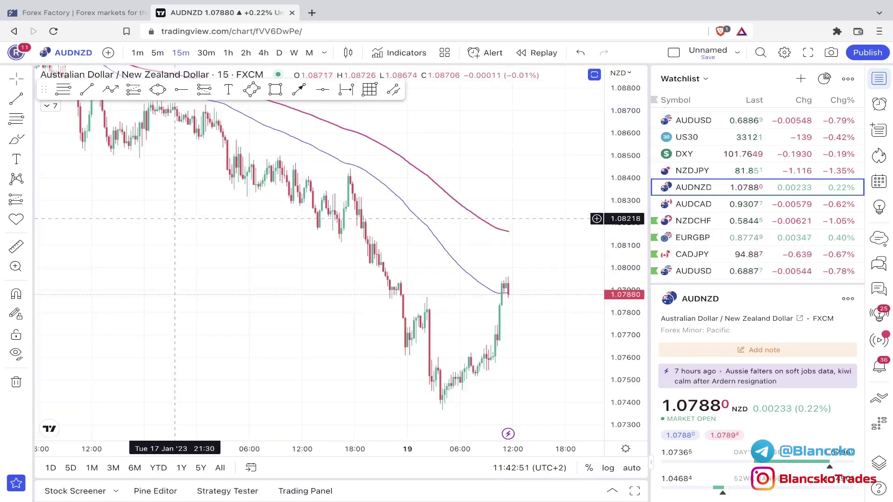
double_click(175, 218)
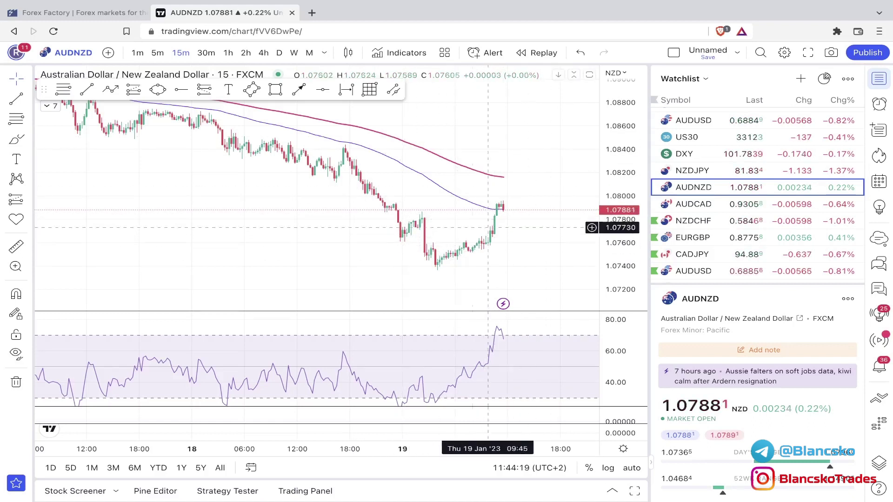
Start a bar replay of AUDNZD from about 17:00 on 18 January 2023 and advance it one candle.
scroll(421, 223, "left", 3)
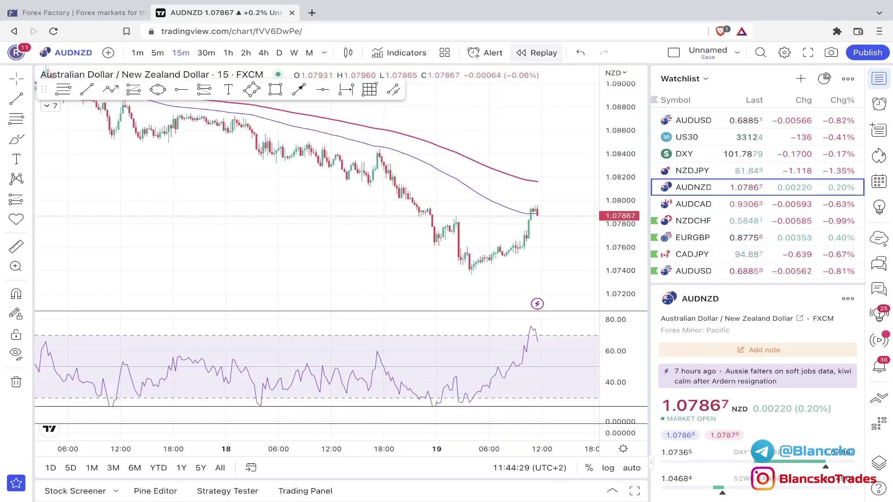
left_click(538, 53)
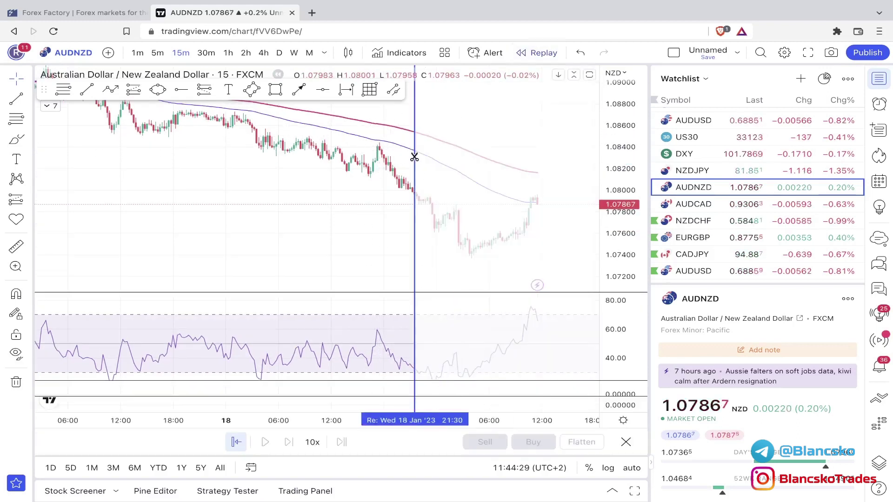
left_click(378, 182)
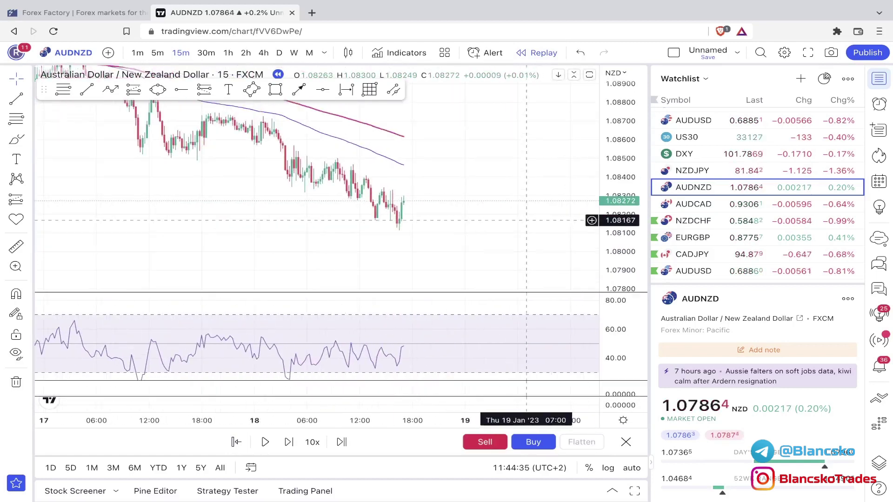
left_click(288, 441)
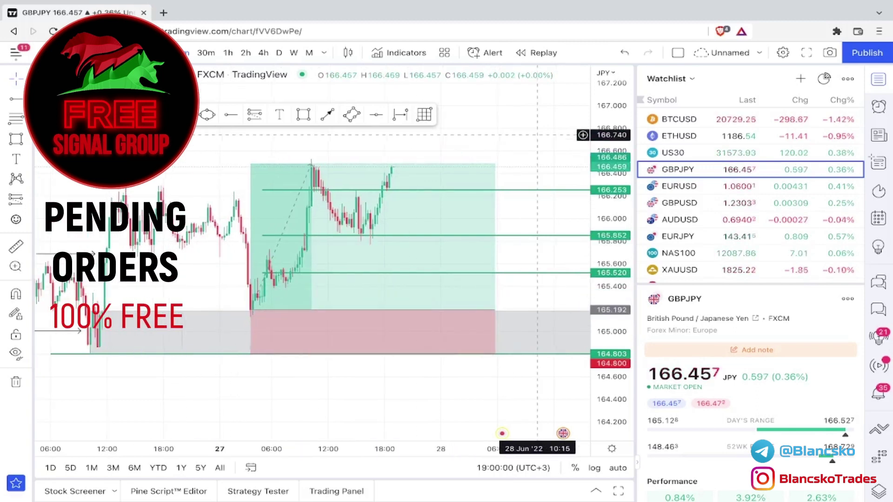
key("Up")
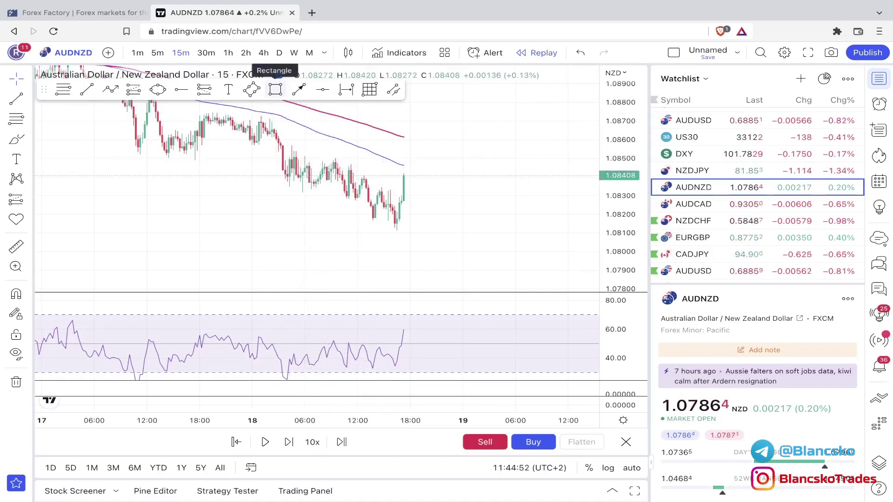
Draw a rectangle zone between about 1.08496 and 1.08406 over the swing high from the morning of 18 January.
left_click(275, 89)
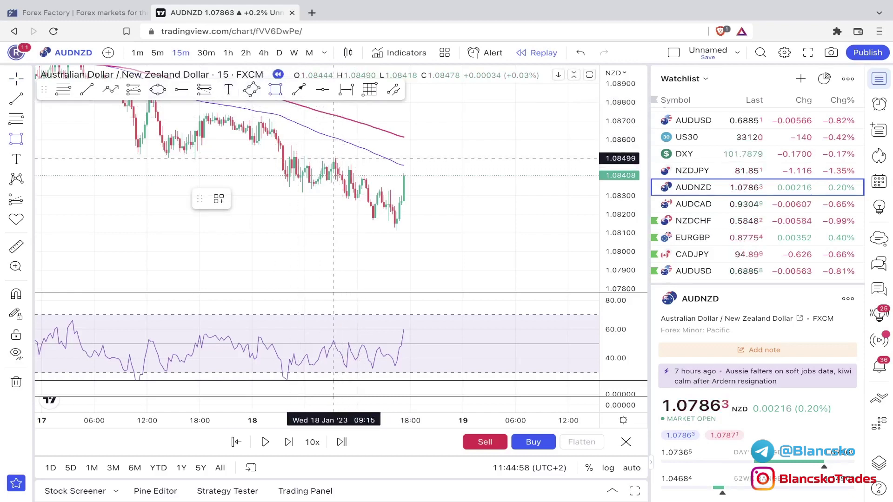
left_click(331, 159)
left_click(320, 175)
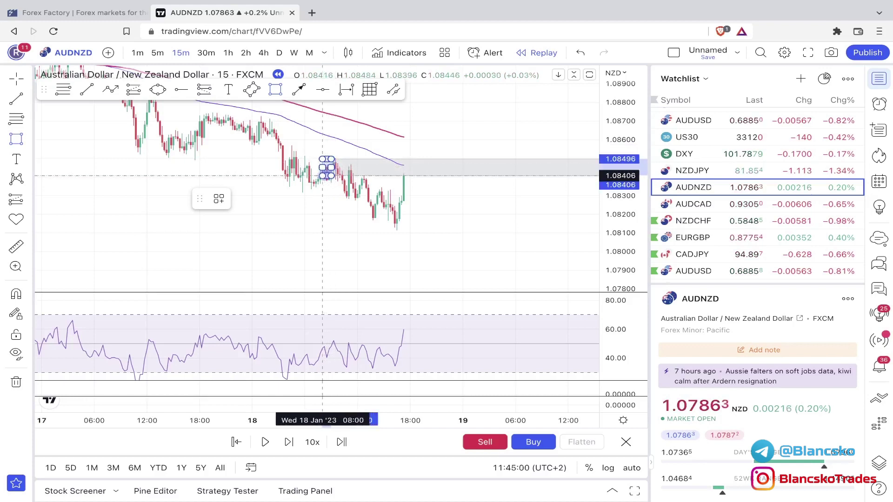
left_click(473, 143)
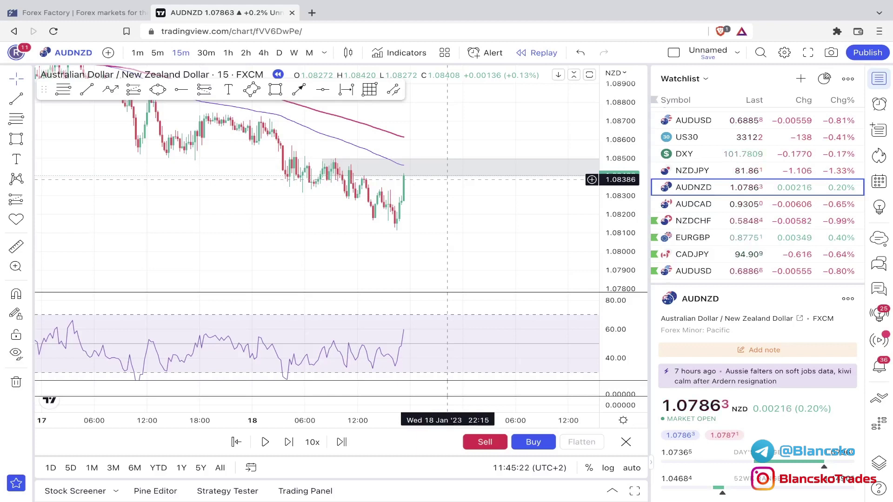
Advance the replay one candle and place a short position on the latest candle with its entry at 1.08375.
left_click(288, 442)
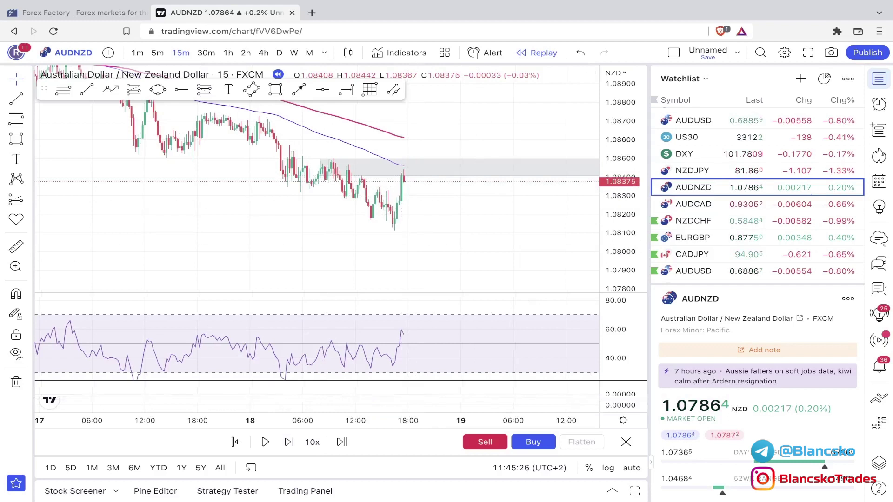
left_click_drag(621, 205, 620, 186)
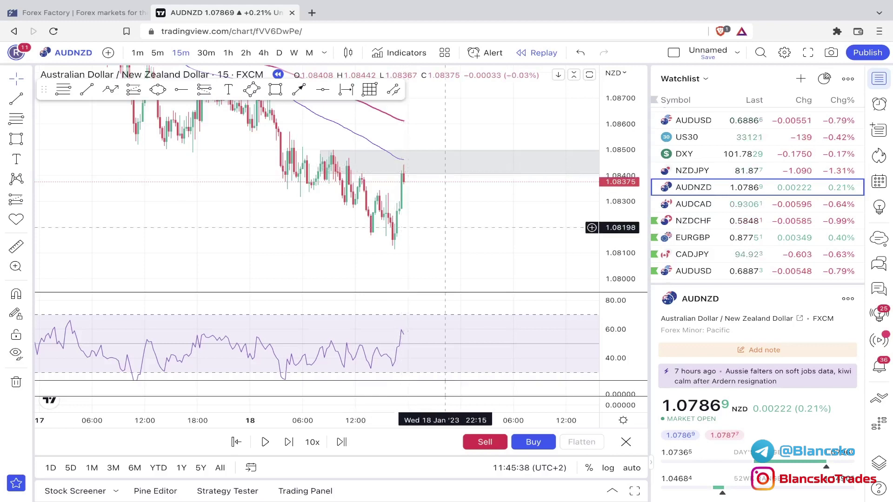
key("alt+f")
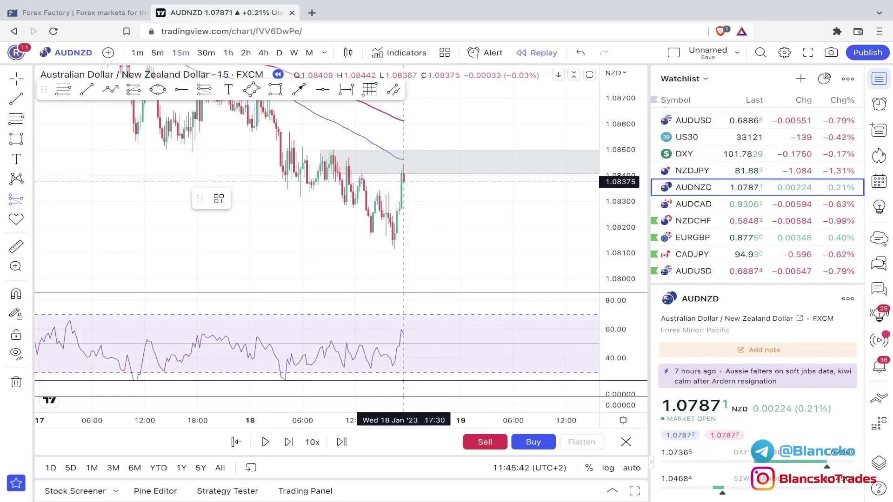
left_click(403, 182)
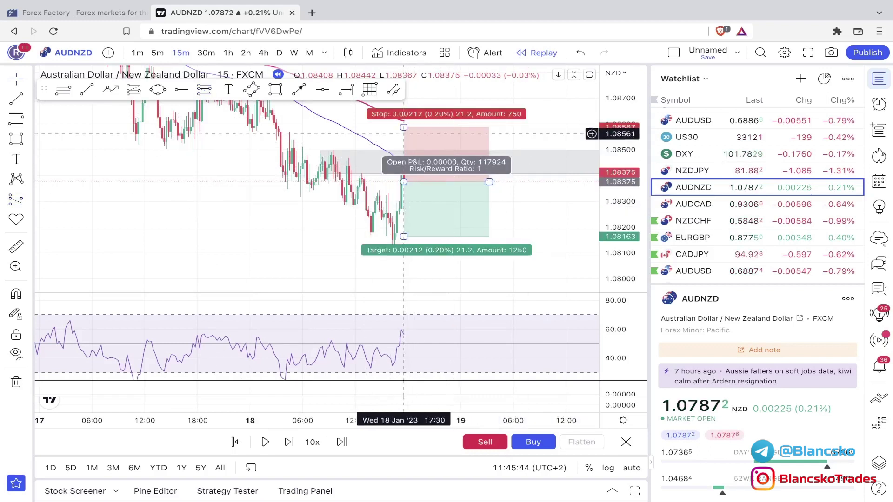
Set the short position's stop to 1.08449, comparing it with a wider stop at about 1.08499 at the zone's upper edge.
left_click_drag(404, 127, 403, 164)
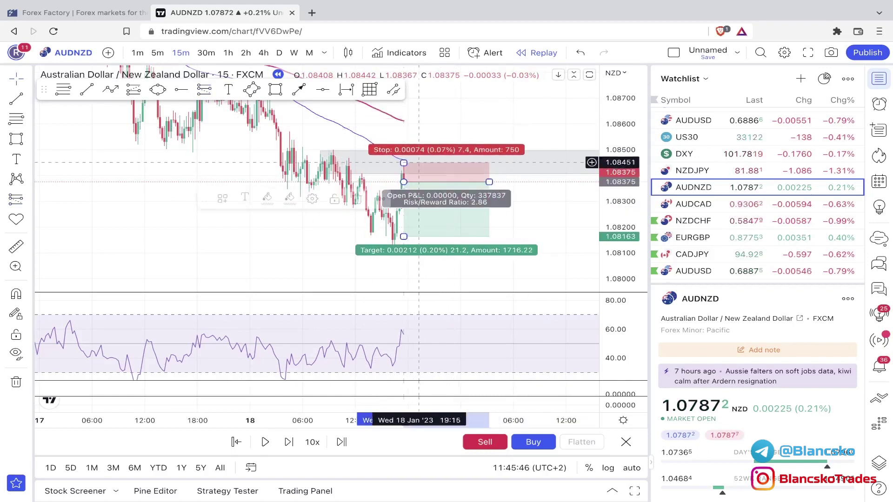
left_click(504, 119)
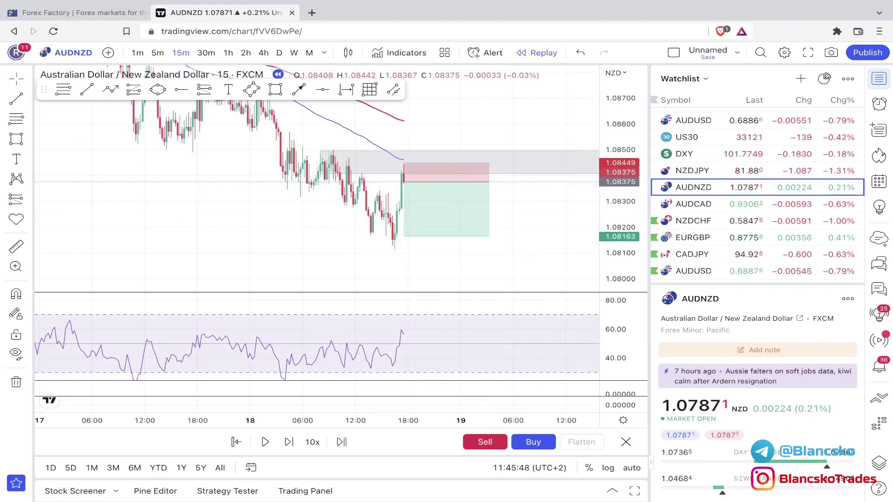
left_click_drag(403, 163, 404, 149)
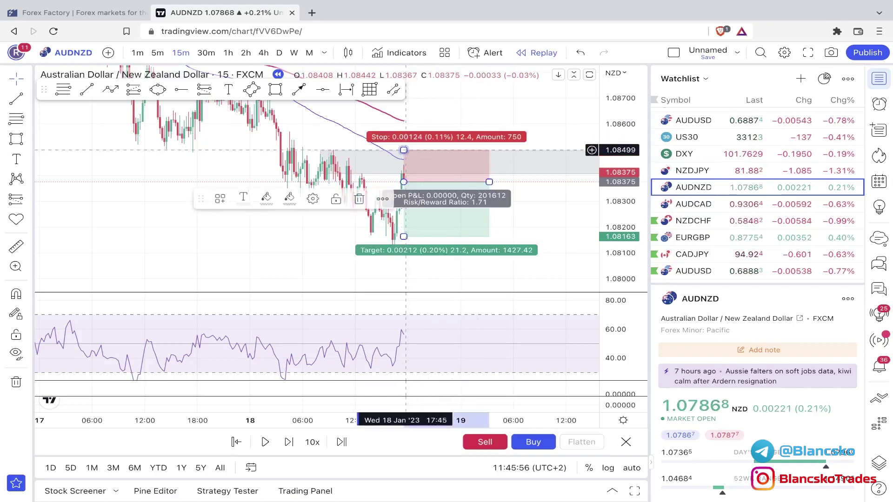
left_click_drag(403, 150, 404, 162)
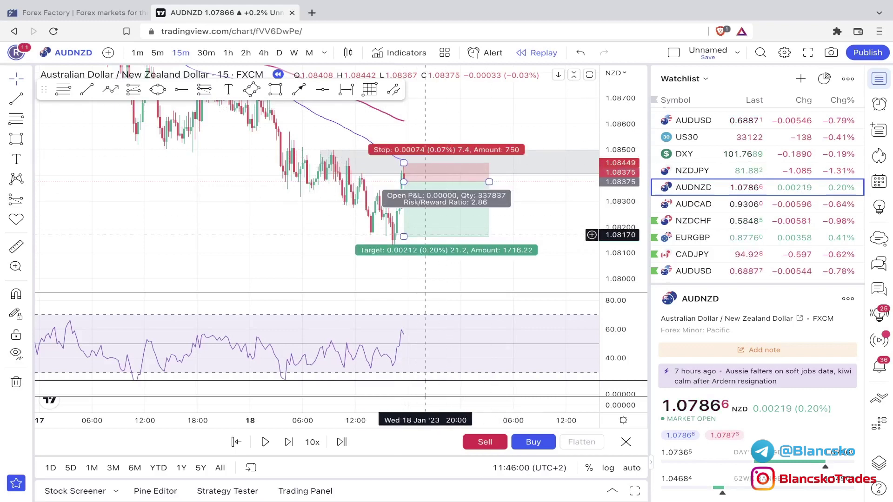
Lower the short position's target to 1.08116 and extend the position box slightly further in time.
left_click_drag(404, 236, 403, 249)
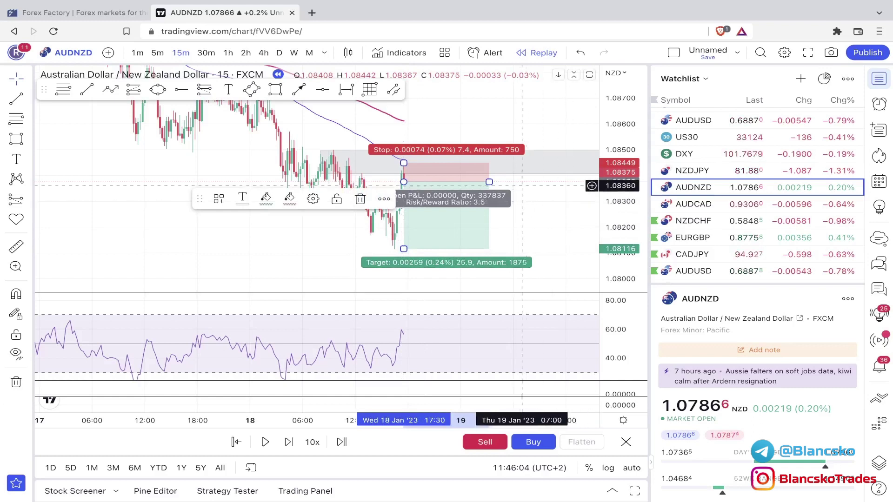
left_click_drag(489, 182, 502, 182)
left_click(520, 195)
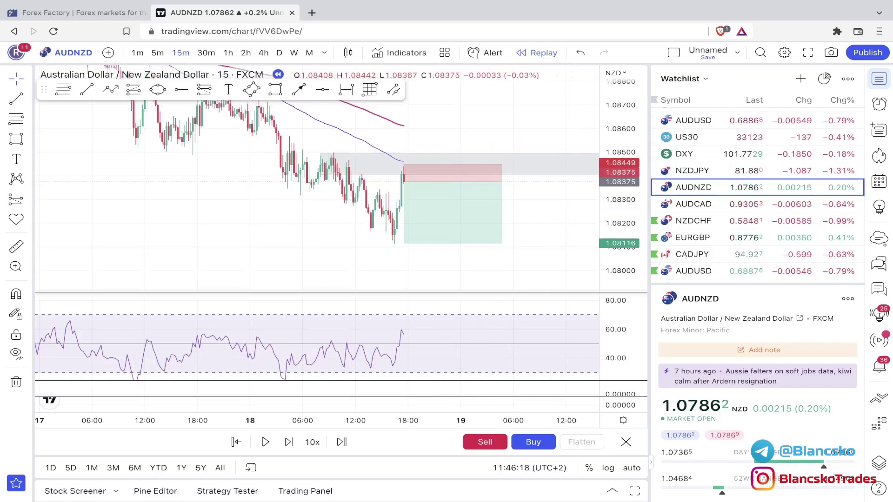
Play the replay forward until the price passes the short position's target.
left_click(265, 442)
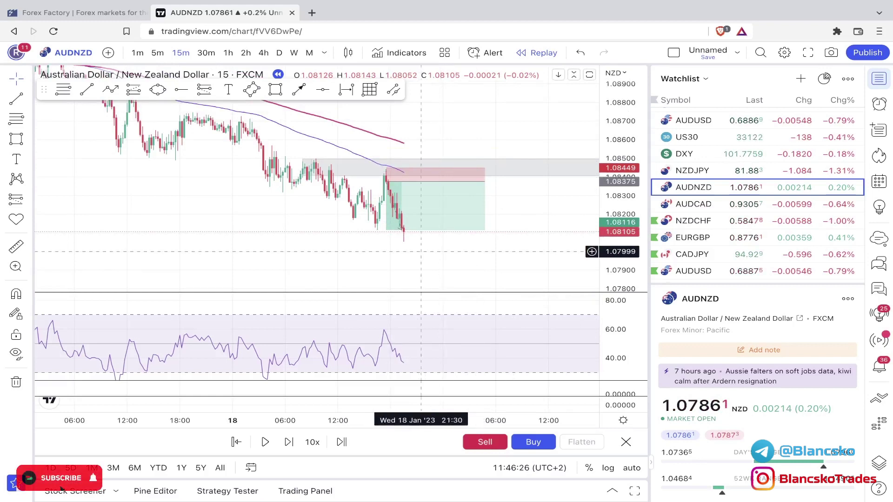
Restart the bar replay from Wed 18 Jan '23 at 09:30, ahead of the existing short position.
left_click_drag(333, 198, 402, 207)
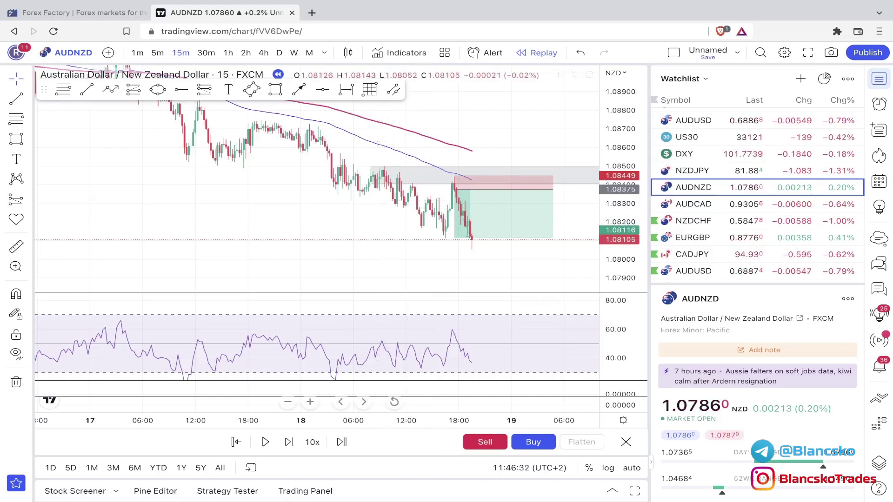
left_click(236, 441)
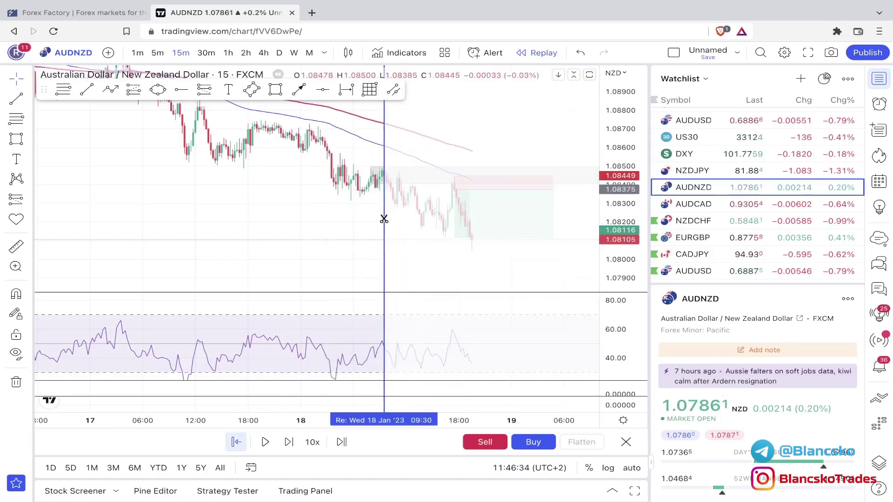
left_click(383, 219)
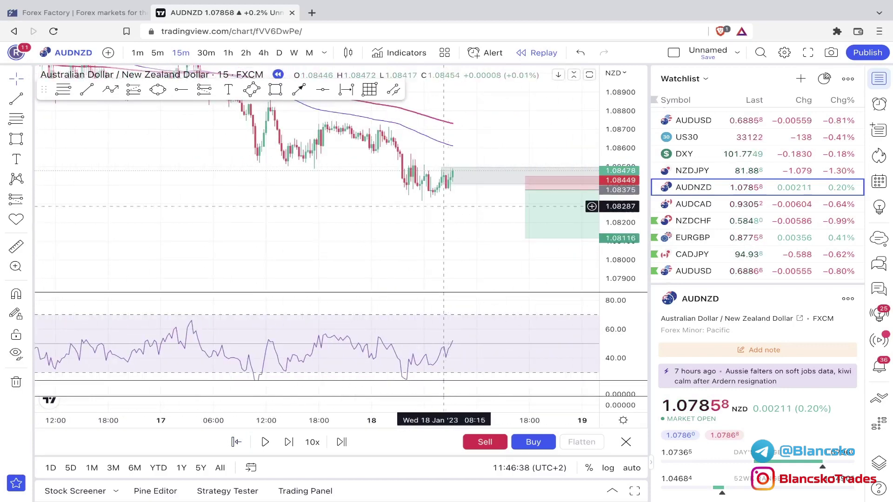
Replace the grey zone with a new rectangle between about 1.08568 and 1.08490, starting around 03:00 on 18 Jan.
left_click(446, 176)
left_click(409, 186)
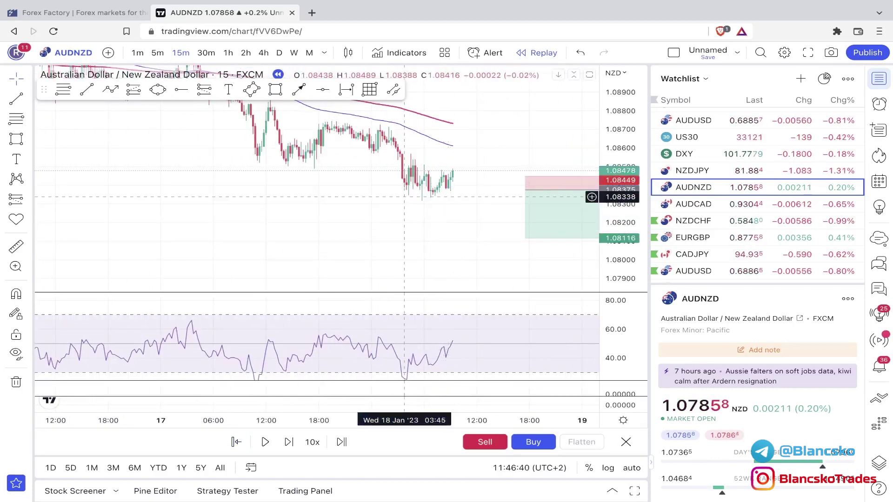
left_click_drag(520, 148, 503, 171)
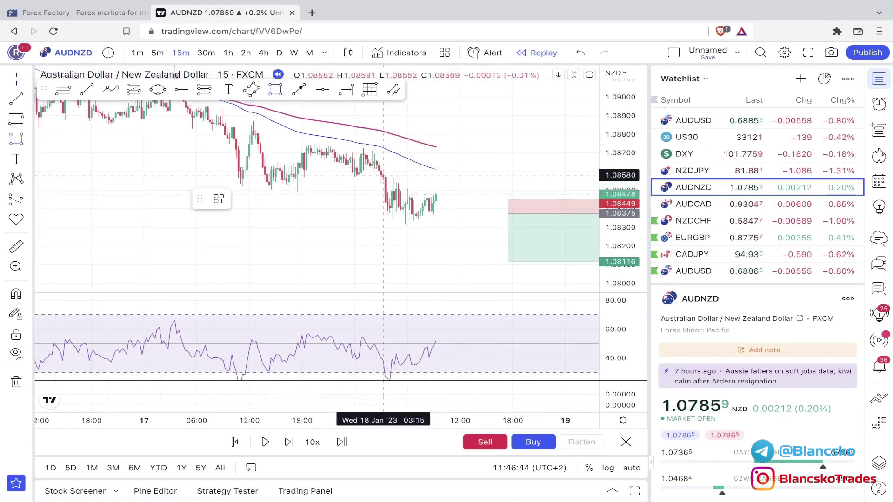
left_click_drag(385, 177, 381, 192)
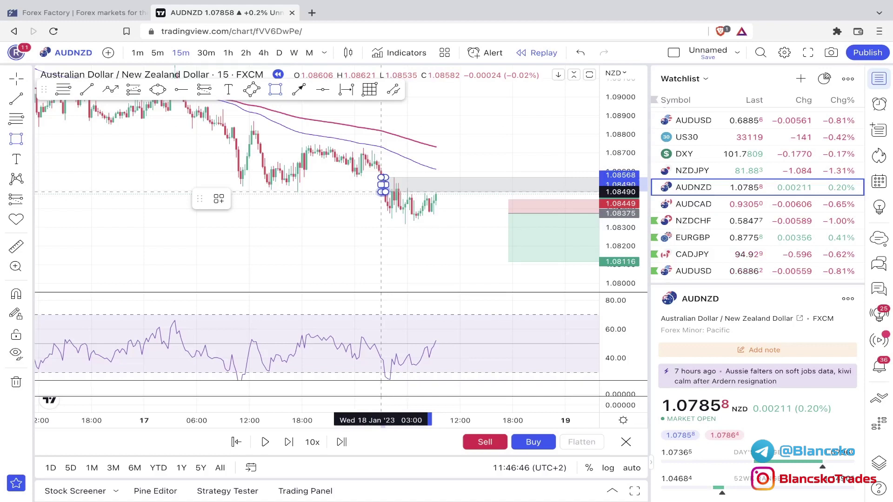
left_click(334, 207)
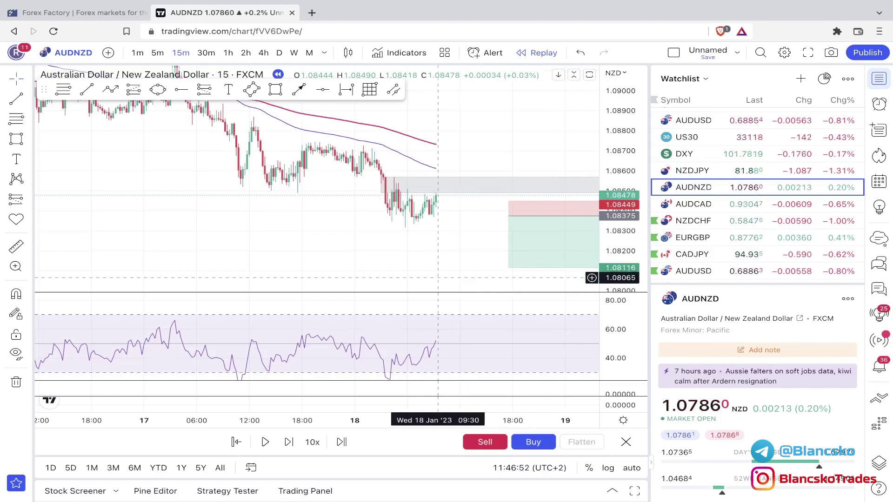
Advance the replay one candle and place a second short position on the latest candle with its entry at 1.08446.
left_click_drag(438, 278, 435, 278)
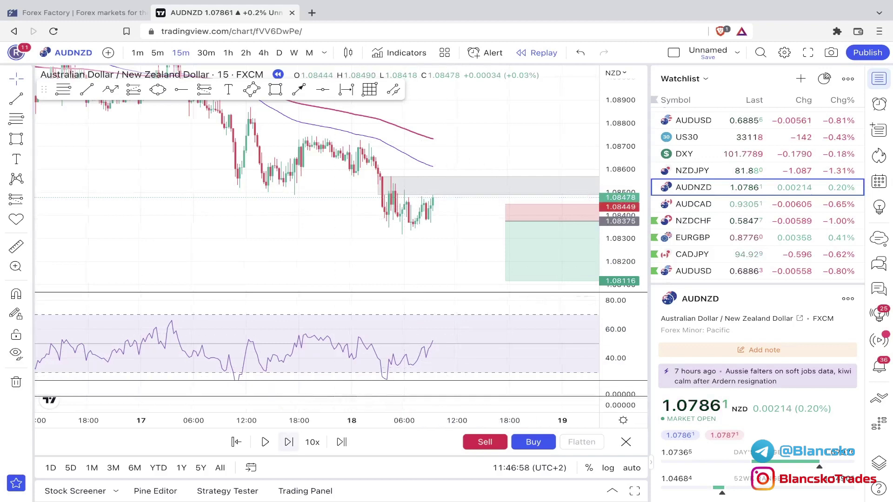
left_click(288, 442)
left_click(288, 441)
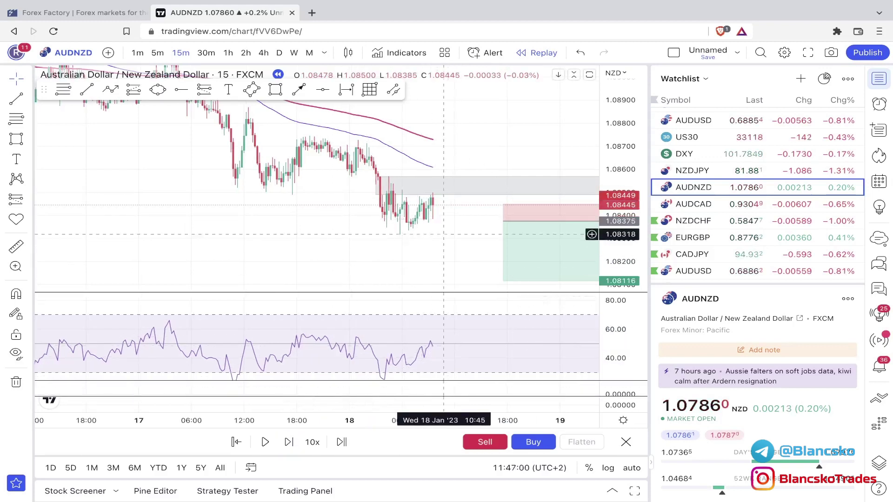
left_click(204, 89)
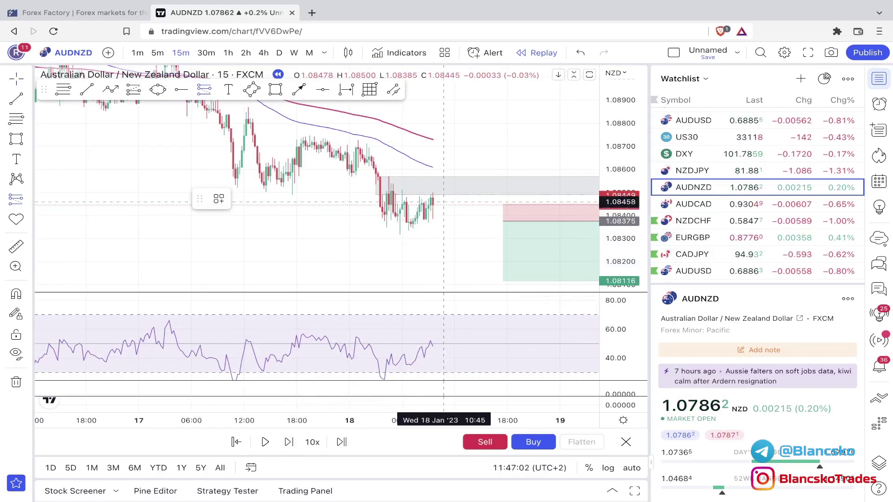
left_click(433, 204)
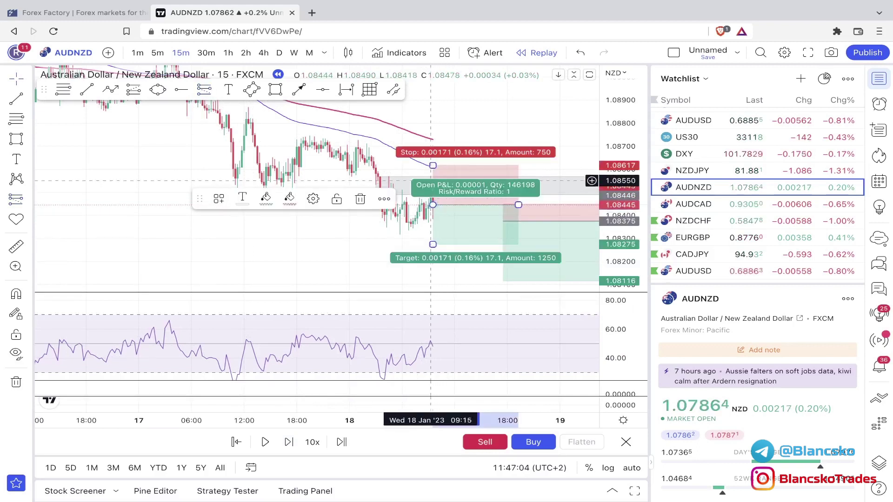
Set the new short position's stop to 1.08504 and its target to 1.08313.
left_click_drag(432, 163, 433, 191)
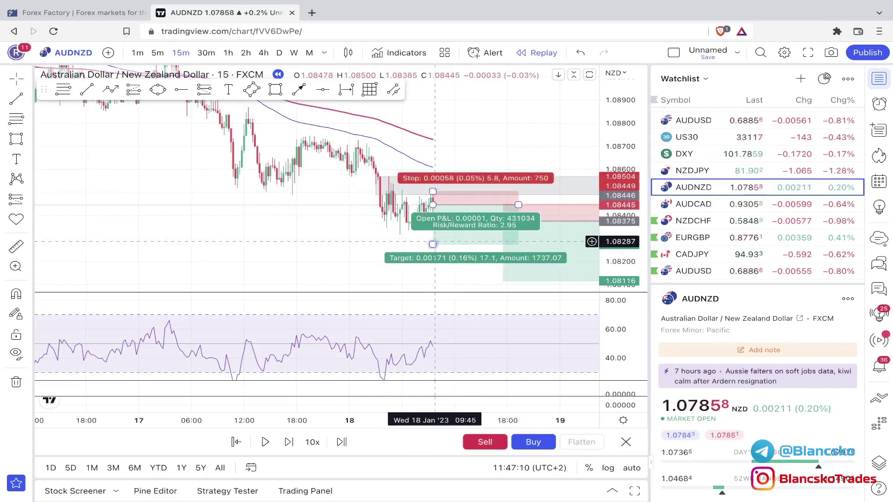
left_click_drag(432, 244, 432, 235)
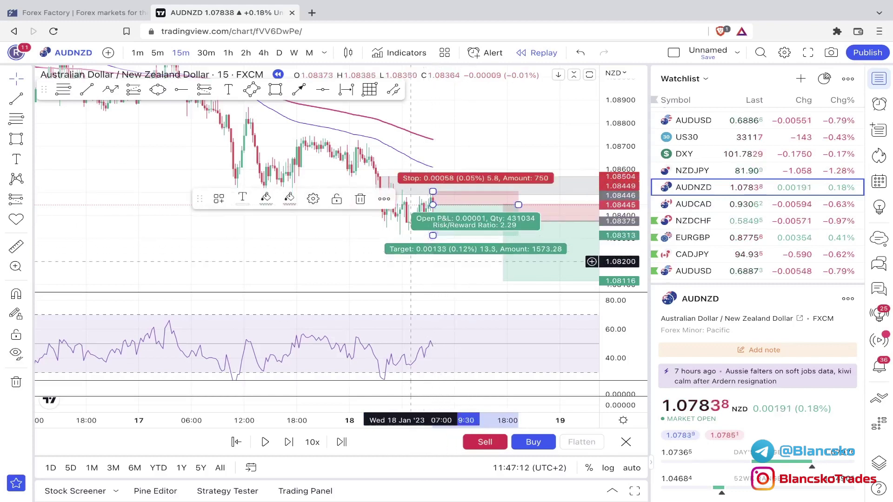
left_click(428, 244)
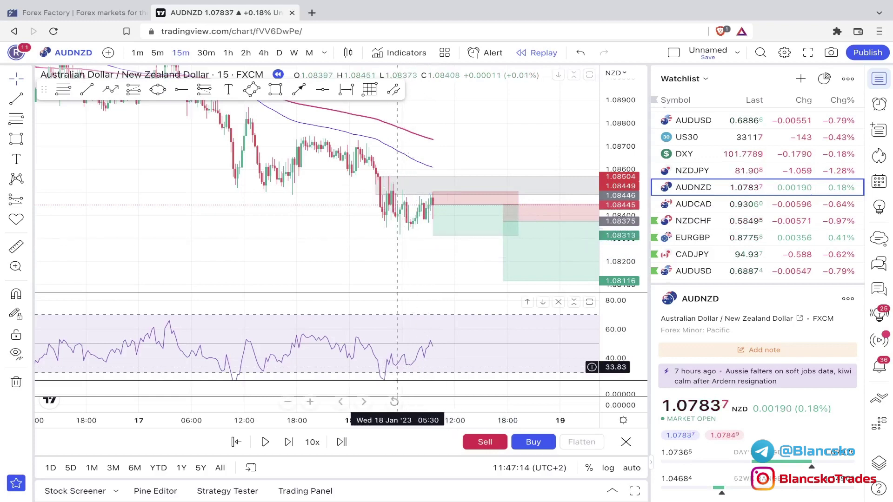
Play the replay forward until the price drops past the second short's 1.08313 target, and pause it.
left_click(265, 442)
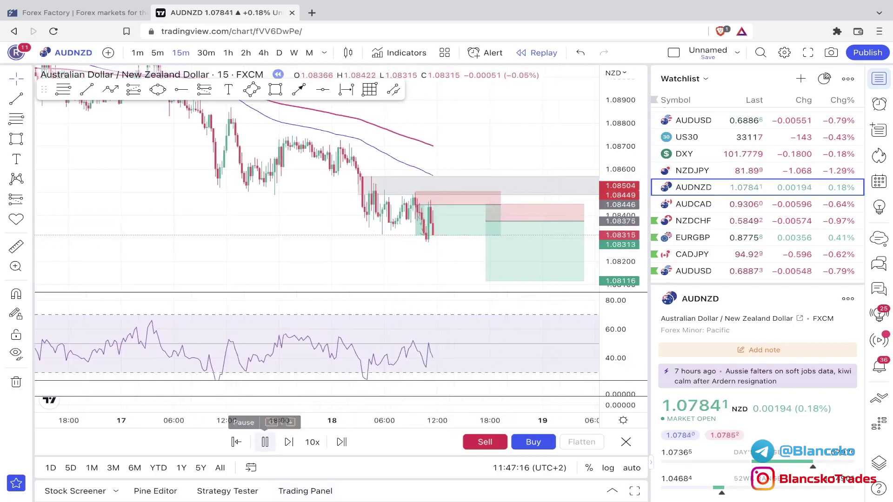
left_click(265, 442)
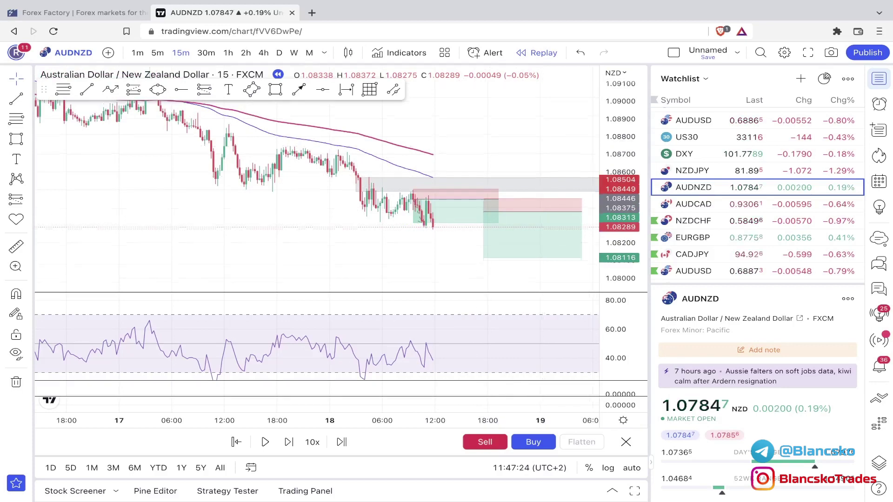
Restart the bar replay from late morning on Fri 13 Jan '23, during the uptrend above both EMAs.
left_click_drag(493, 122, 520, 134)
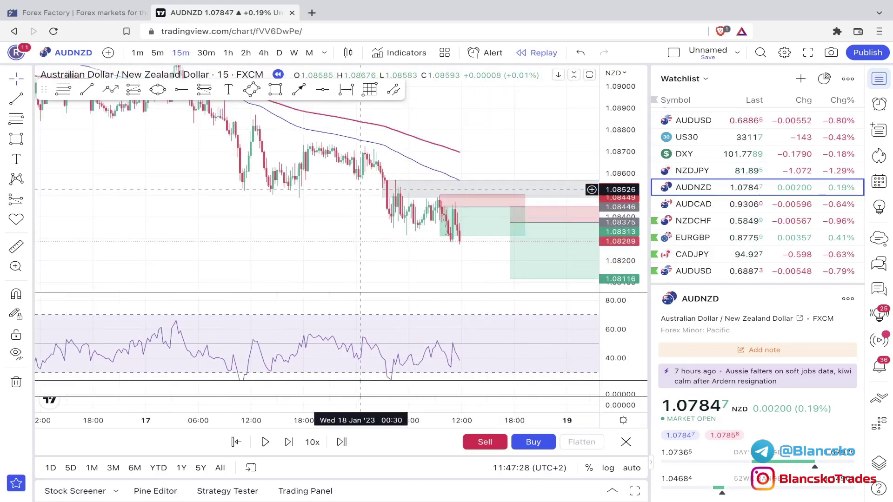
scroll(360, 189, "left", 15)
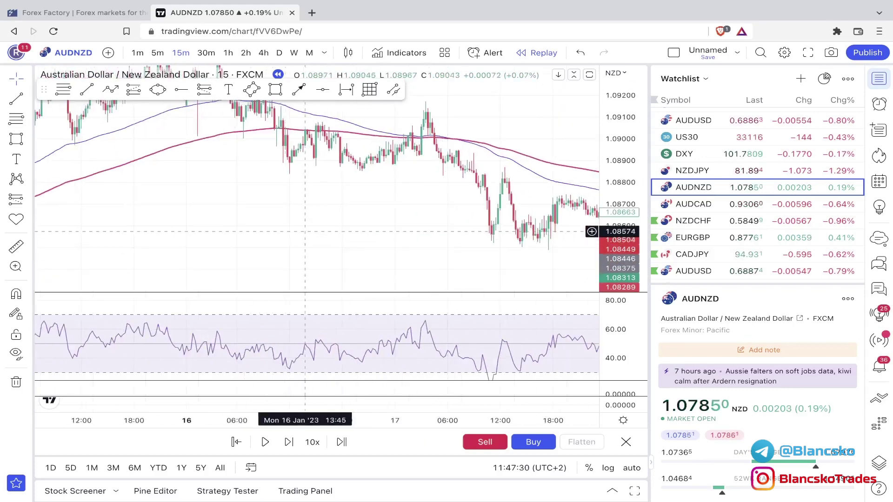
scroll(292, 231, "left", 6)
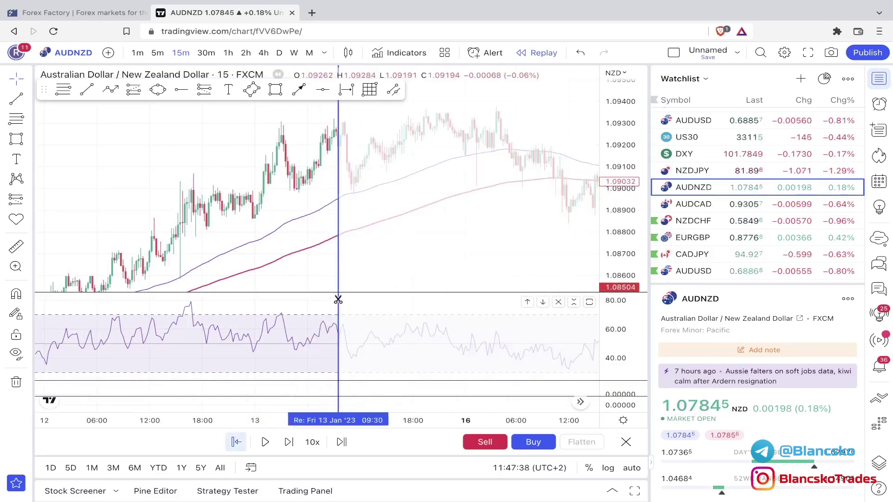
left_click(351, 272)
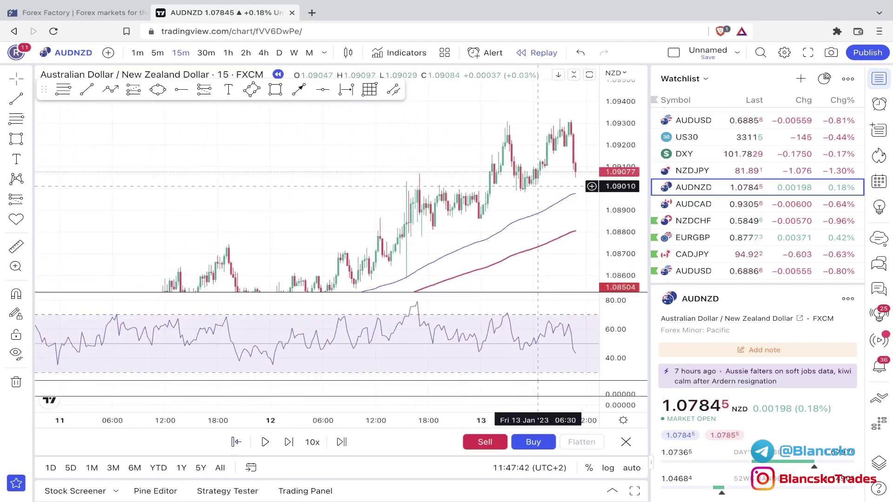
Draw a grey support zone between about 1.09090 and 1.08990, starting around 04:00 on 13 Jan.
left_click_drag(537, 186, 430, 193)
left_click_drag(511, 203, 475, 153)
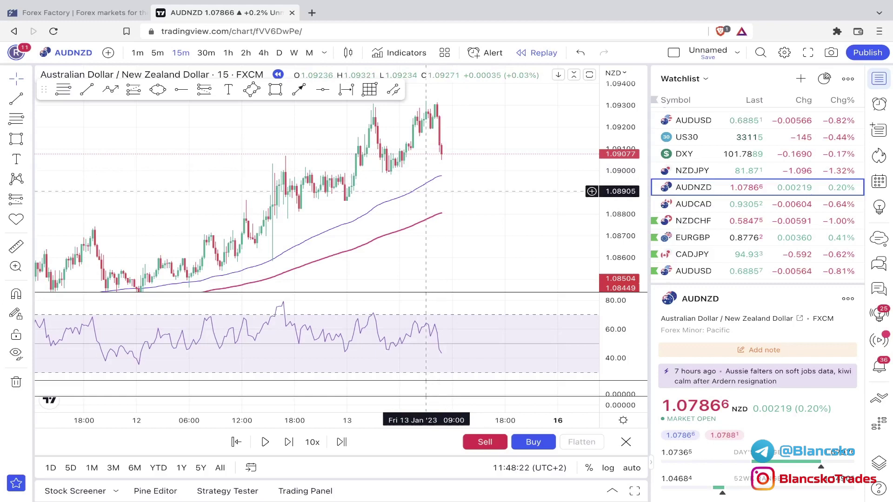
left_click_drag(509, 185, 497, 198)
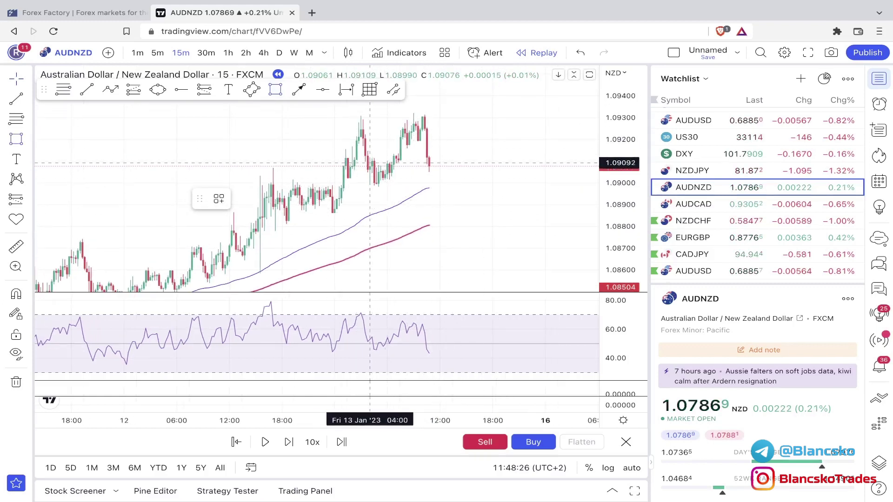
left_click_drag(370, 163, 378, 185)
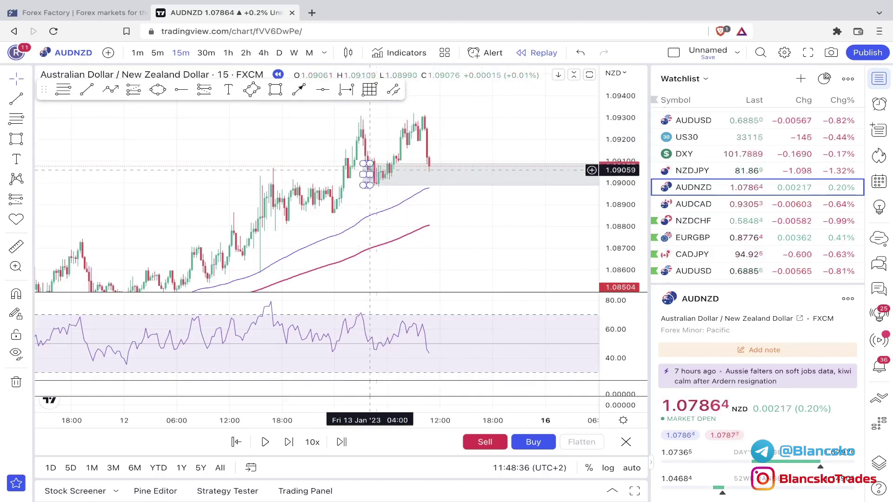
Advance the replay two candles and place a long position on the latest candle with its entry at 1.09055.
left_click_drag(493, 151, 471, 167)
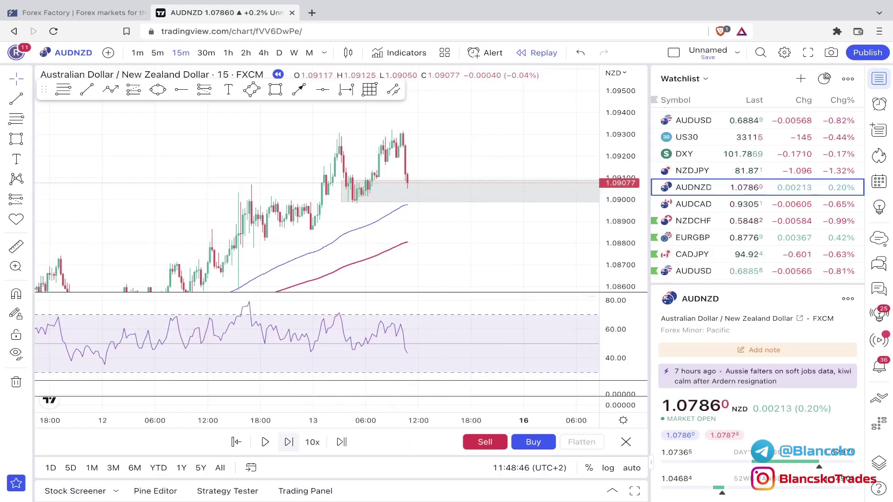
left_click(289, 442)
left_click(289, 442)
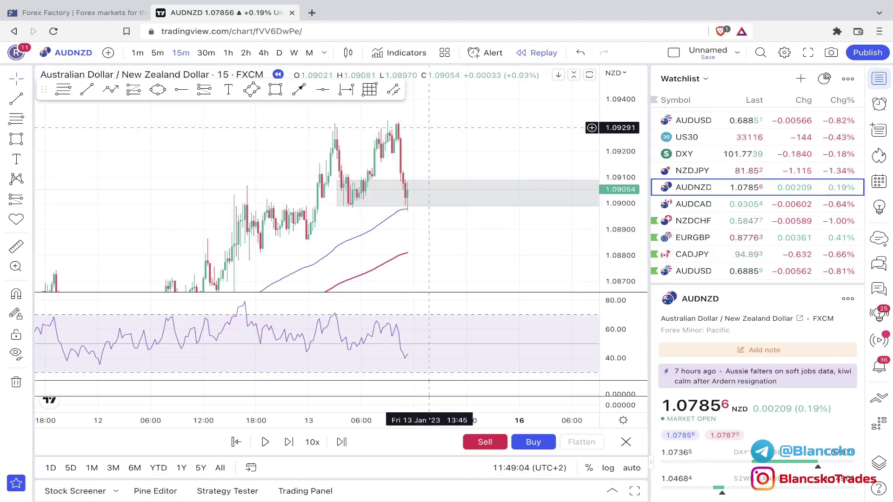
left_click(133, 89)
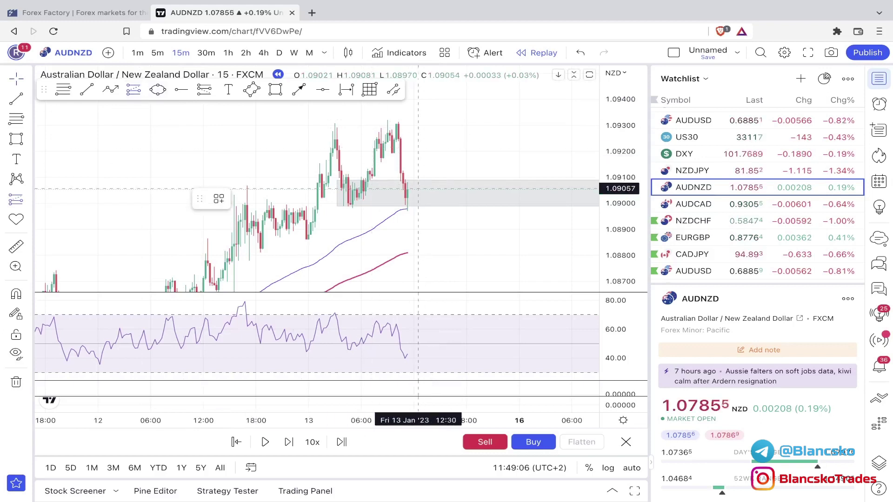
left_click(407, 189)
Set the long position's stop to 1.08967 and target to 1.09321, and extend its box slightly in time.
left_click_drag(407, 233, 407, 212)
left_click_drag(408, 141, 407, 120)
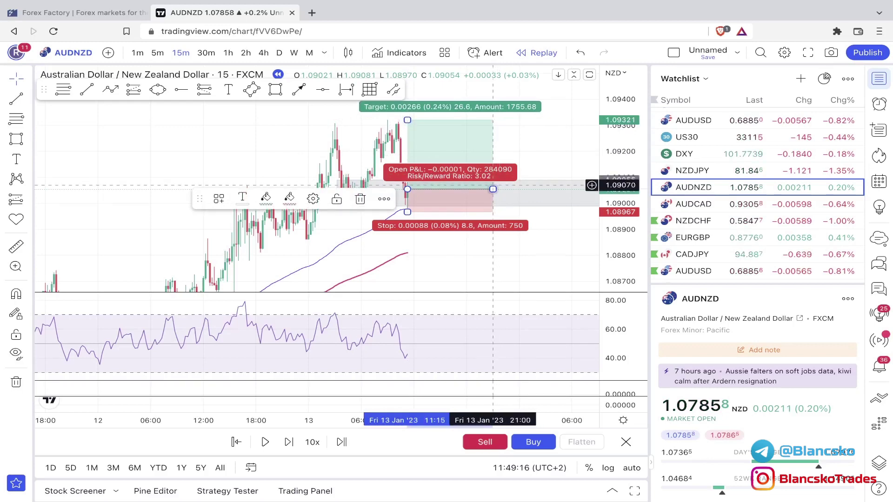
left_click_drag(493, 188, 497, 186)
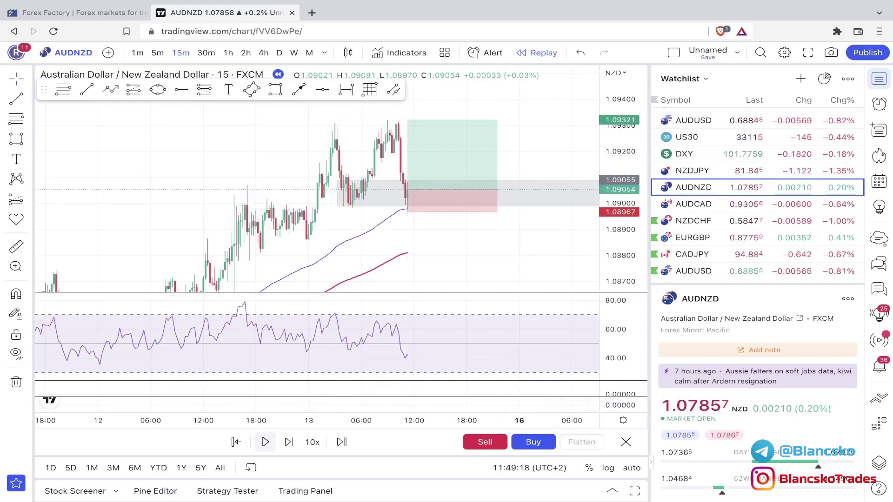
Play the replay until the price reaches the long position's target, and exit bar replay.
left_click(265, 442)
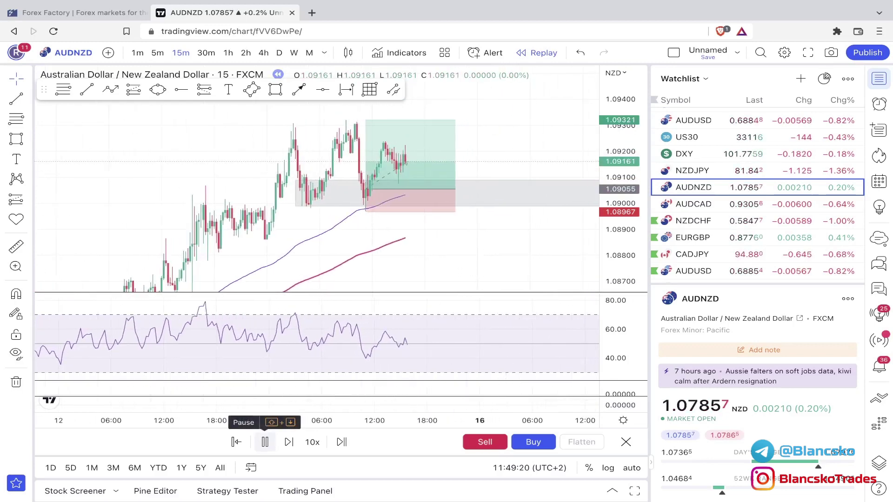
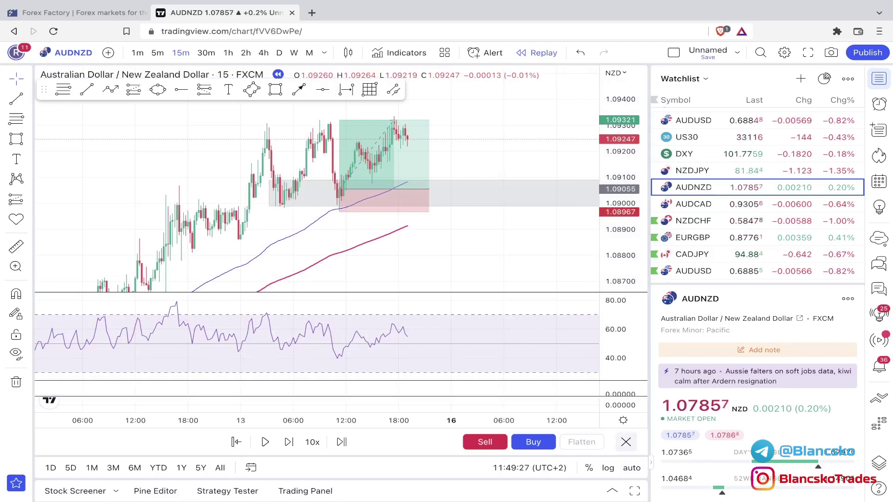
left_click(552, 303)
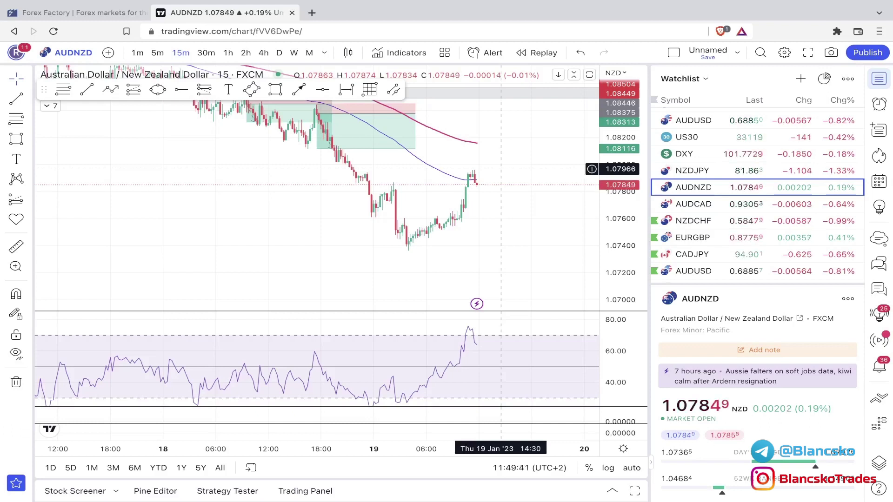
Review the latest AUDNZD price action and the two short positions on 18 Jan against the EMAs and RSI.
left_click_drag(507, 181, 510, 211)
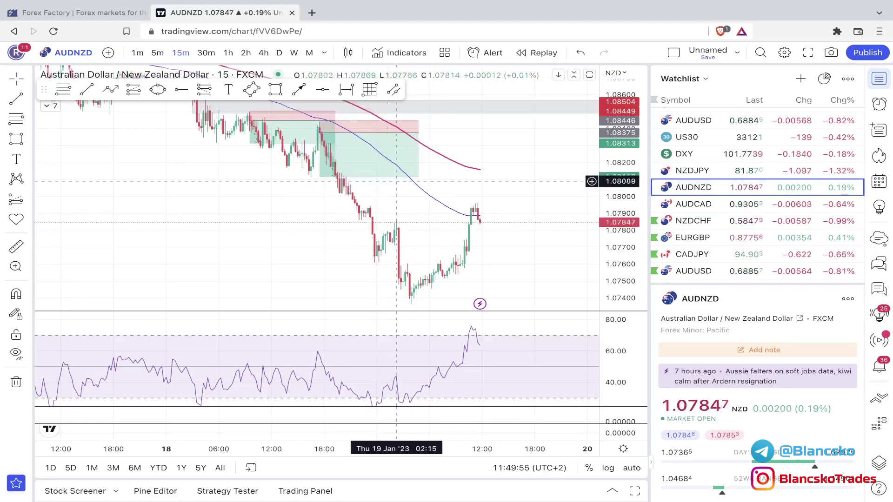
left_click_drag(399, 215, 458, 228)
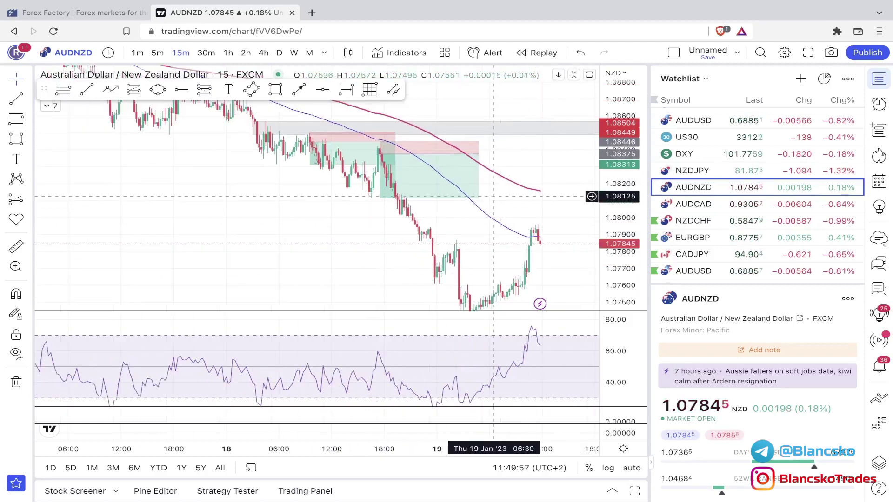
mouse_move(399, 163)
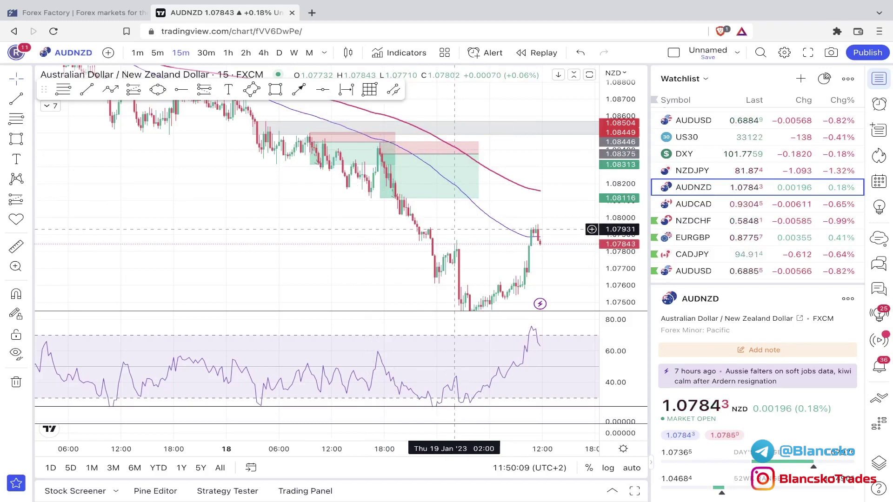
left_click_drag(288, 229, 348, 248)
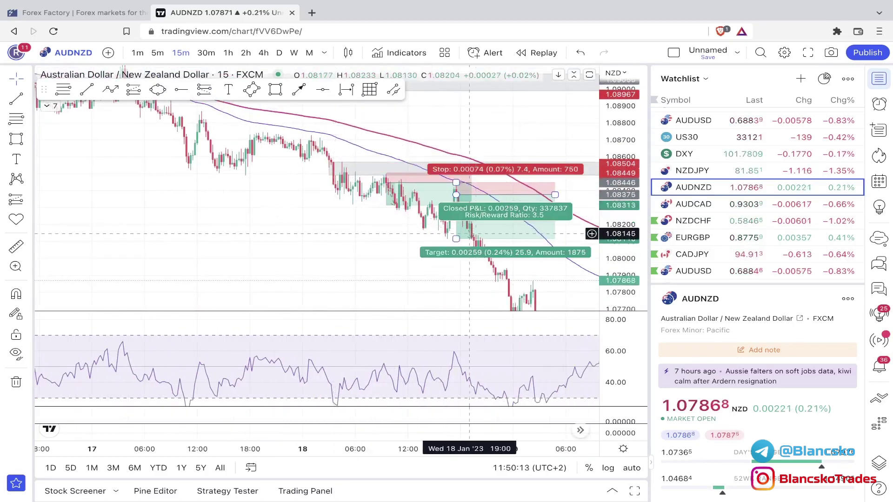
left_click(461, 183)
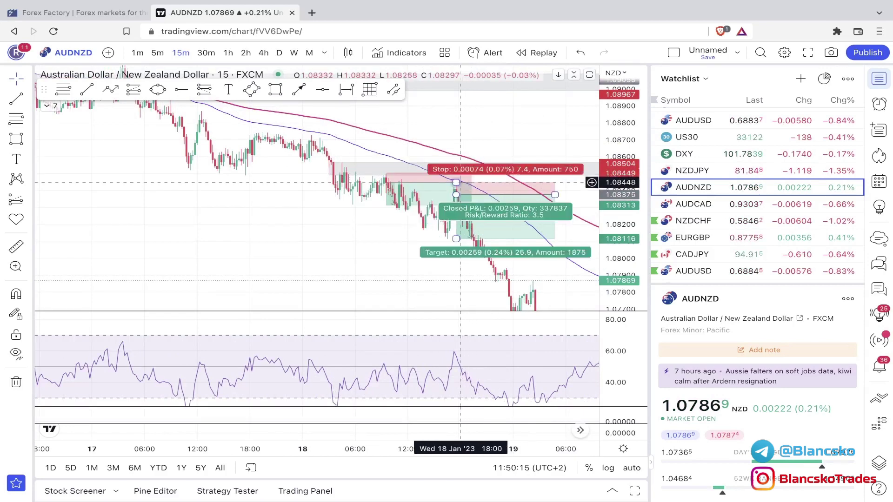
left_click(386, 244)
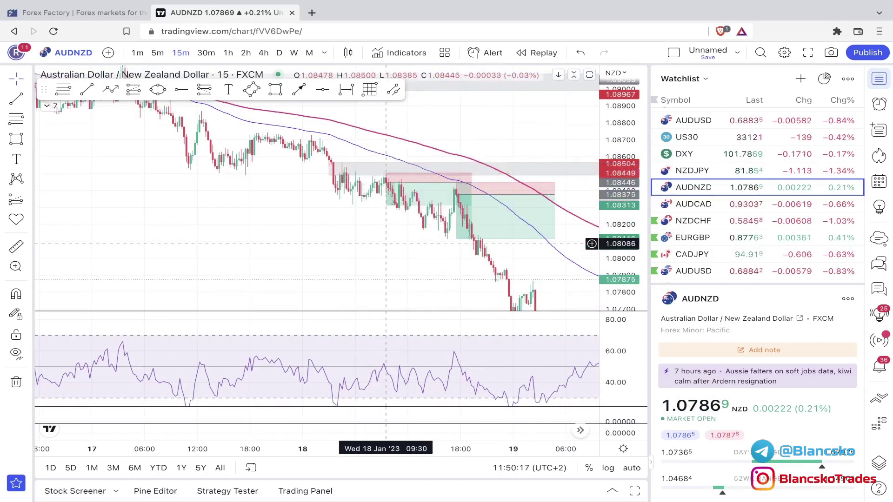